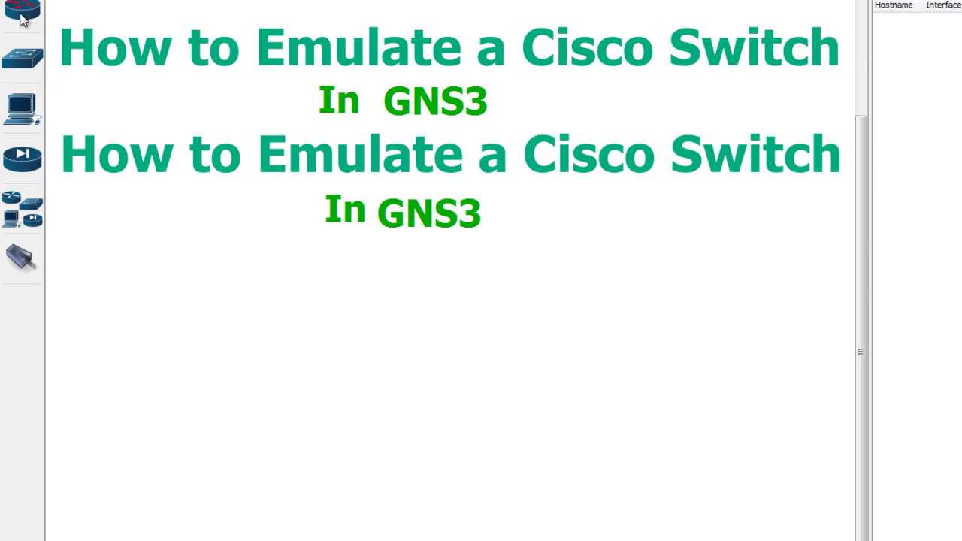
Step: Add a c3600 router to the workspace below the title text
{"action": "left_click", "coordinate": [22, 16]}
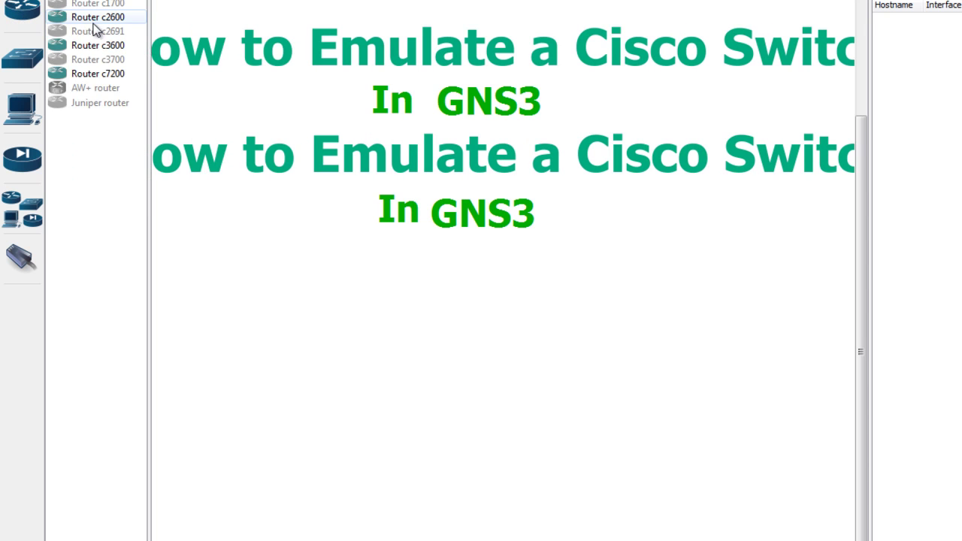
{"action": "left_click_drag", "start_coordinate": [85, 46], "coordinate": [154, 73]}
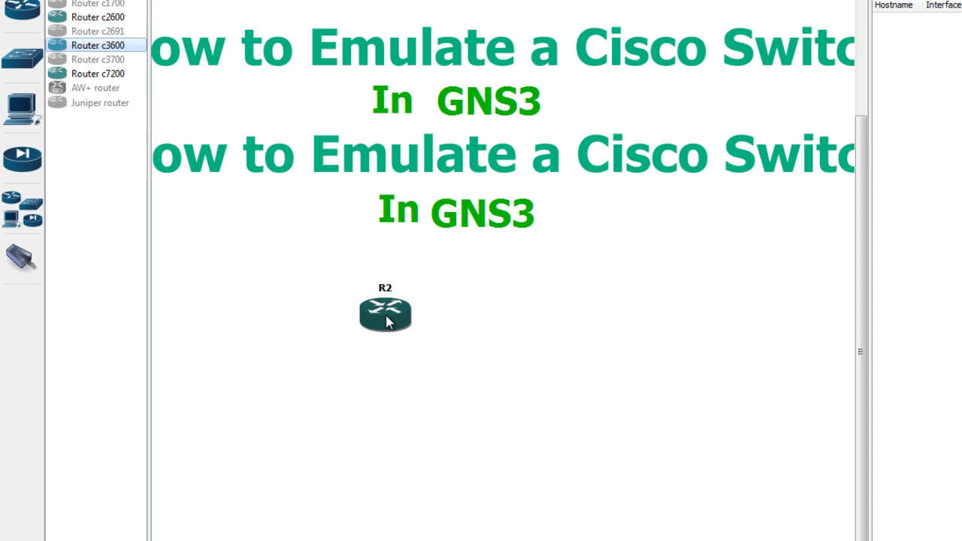
{"action": "mouse_move", "coordinate": [387, 322]}
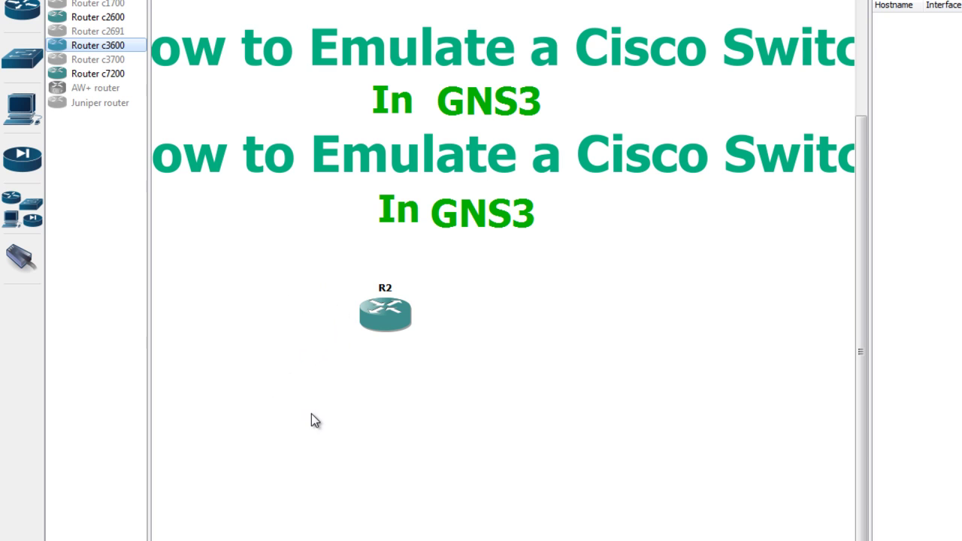
Step: Configure router R2 with an NM-16ESW adapter in slot 0
{"action": "right_click", "coordinate": [387, 332]}
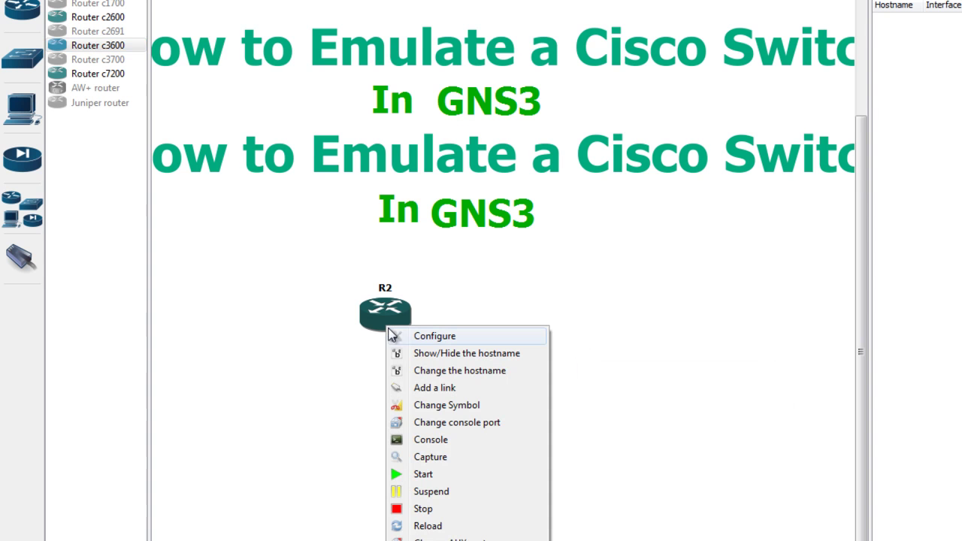
{"action": "left_click", "coordinate": [435, 337]}
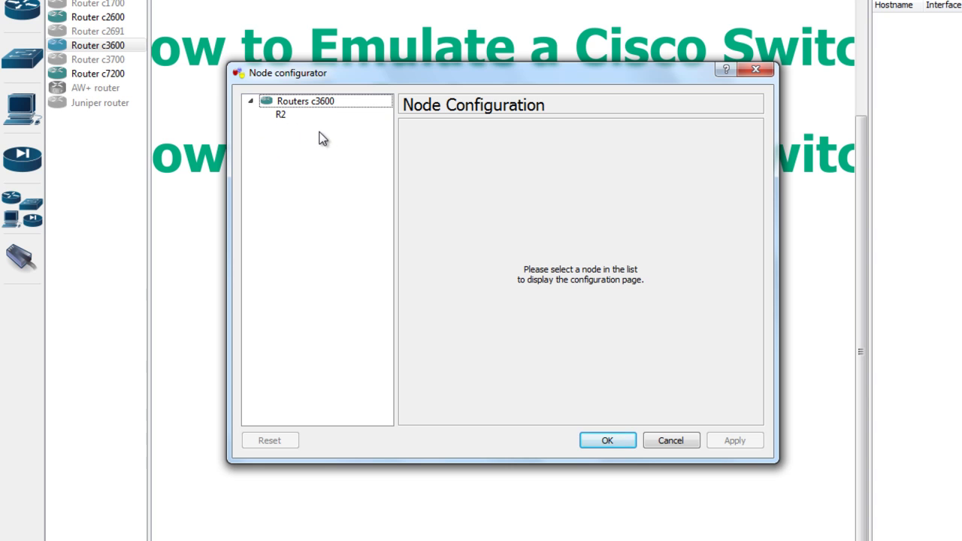
{"action": "left_click", "coordinate": [290, 117]}
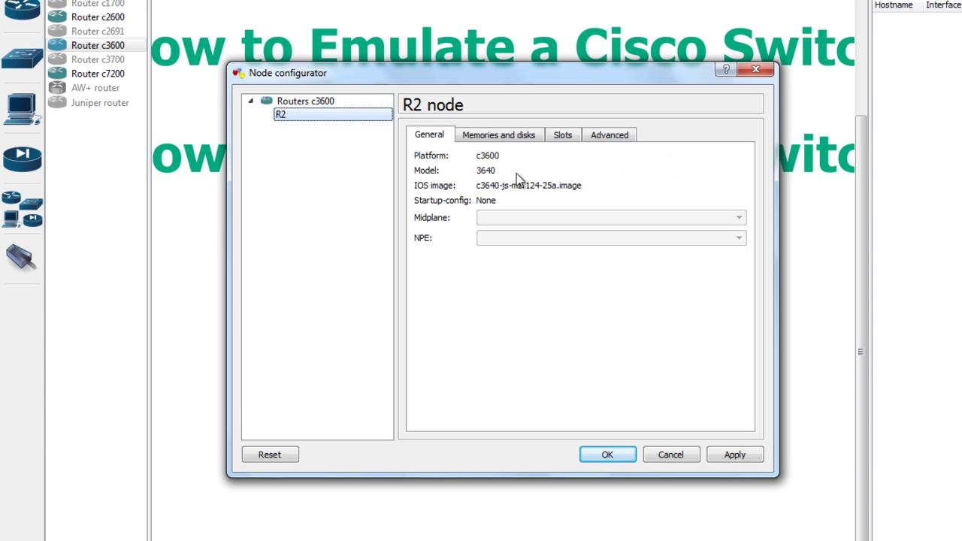
{"action": "left_click", "coordinate": [563, 140]}
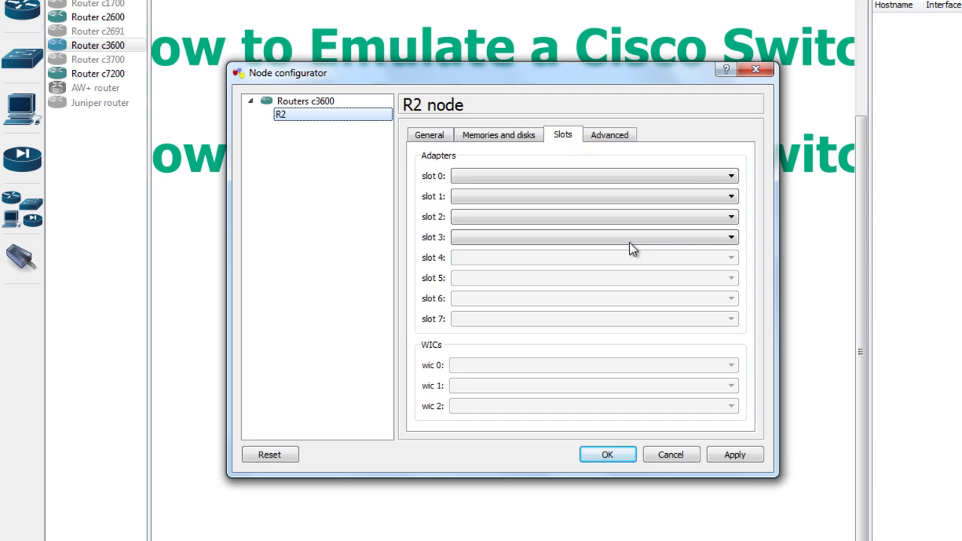
{"action": "left_click", "coordinate": [733, 177]}
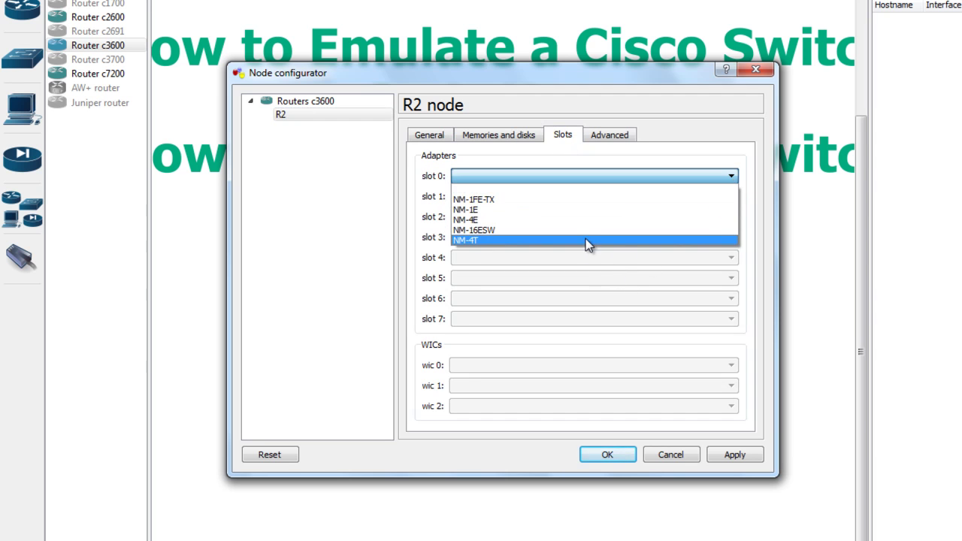
{"action": "left_click", "coordinate": [496, 233]}
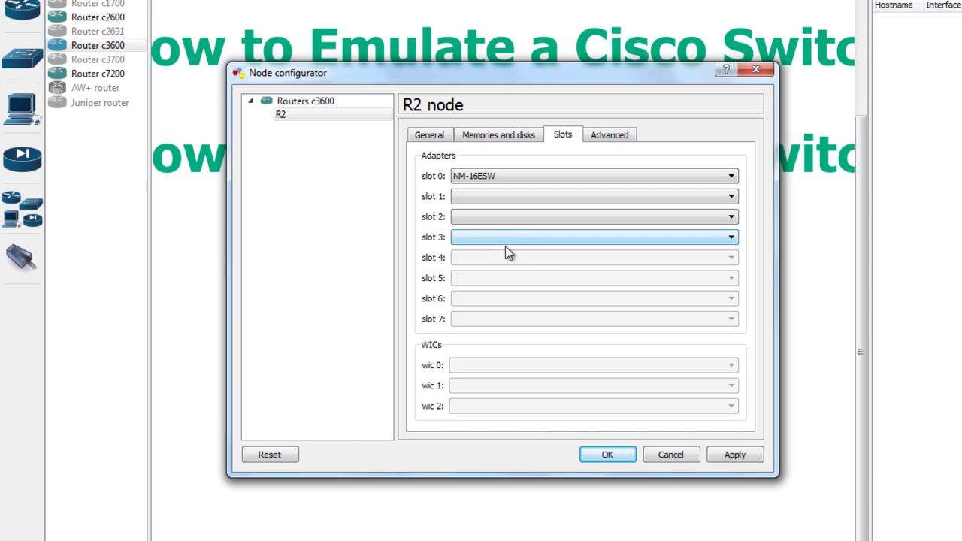
{"action": "left_click", "coordinate": [611, 458]}
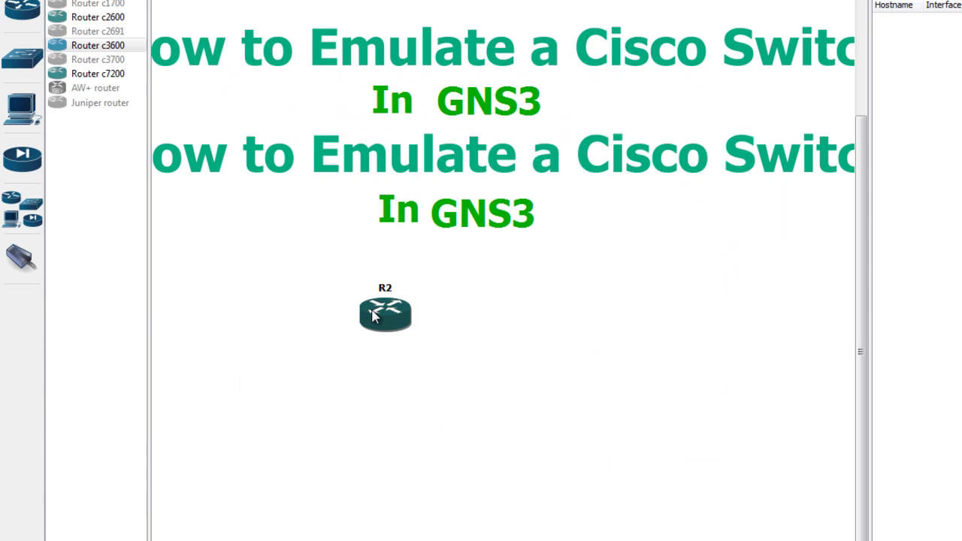
Step: Change the symbol of router R2 to ethernet_switch
{"action": "mouse_move", "coordinate": [383, 332]}
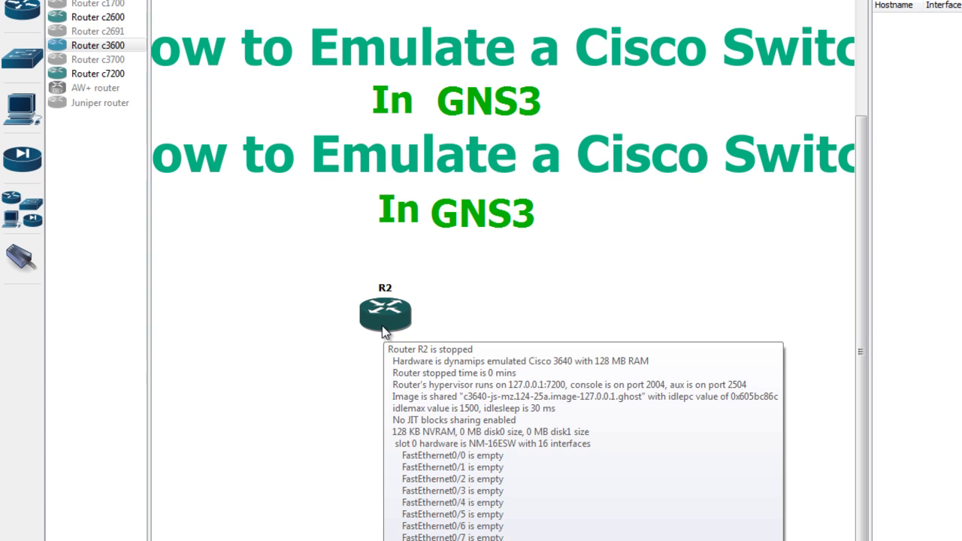
{"action": "right_click", "coordinate": [383, 330]}
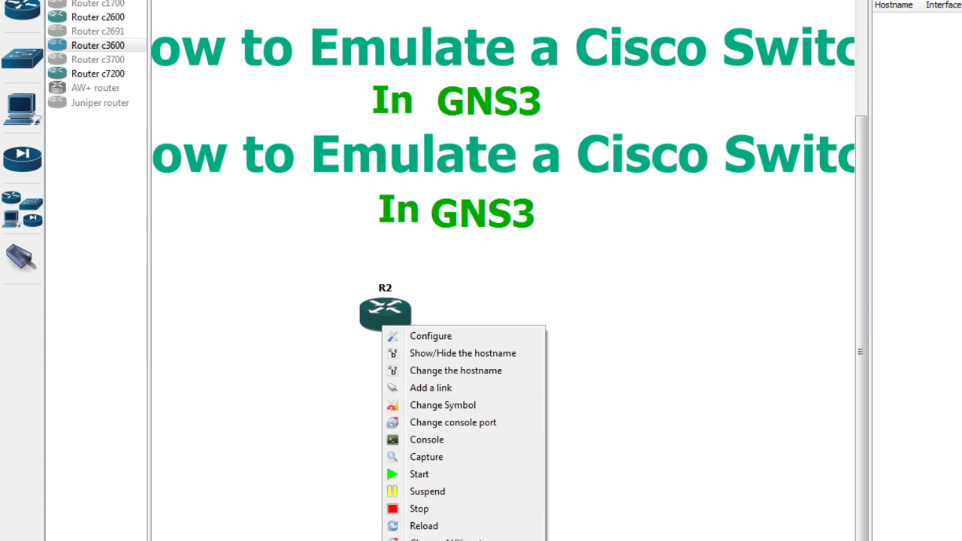
{"action": "left_click", "coordinate": [432, 407]}
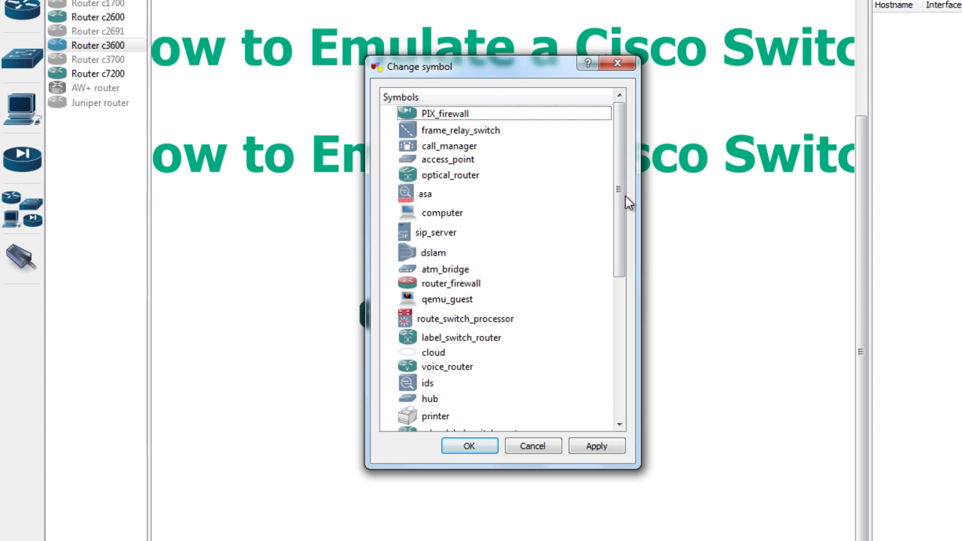
{"action": "left_click_drag", "start_coordinate": [625, 194], "coordinate": [621, 340]}
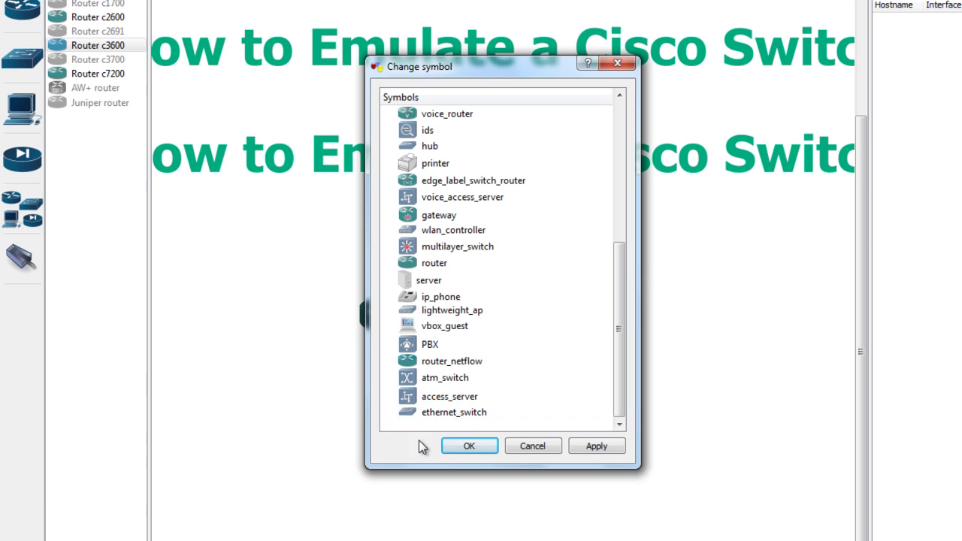
{"action": "left_click", "coordinate": [451, 415]}
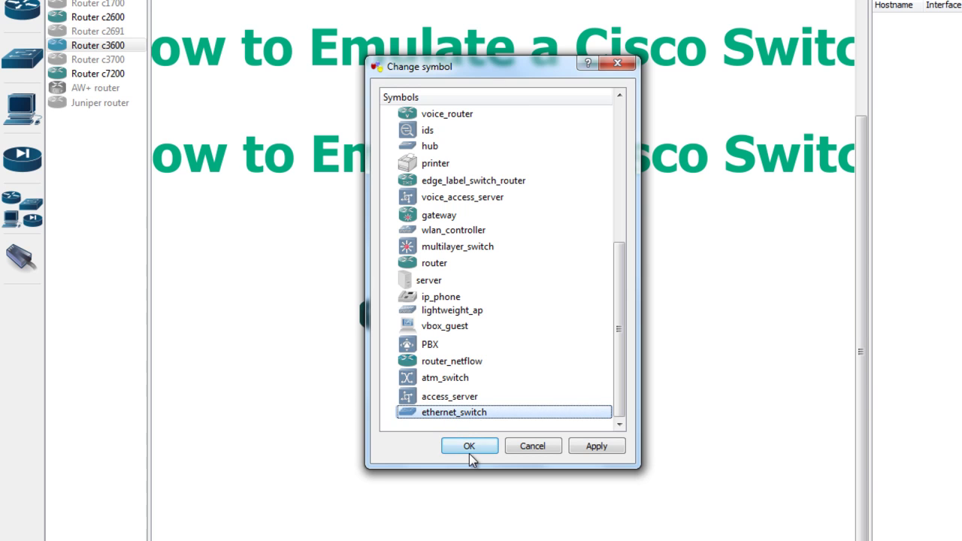
{"action": "left_click", "coordinate": [469, 446]}
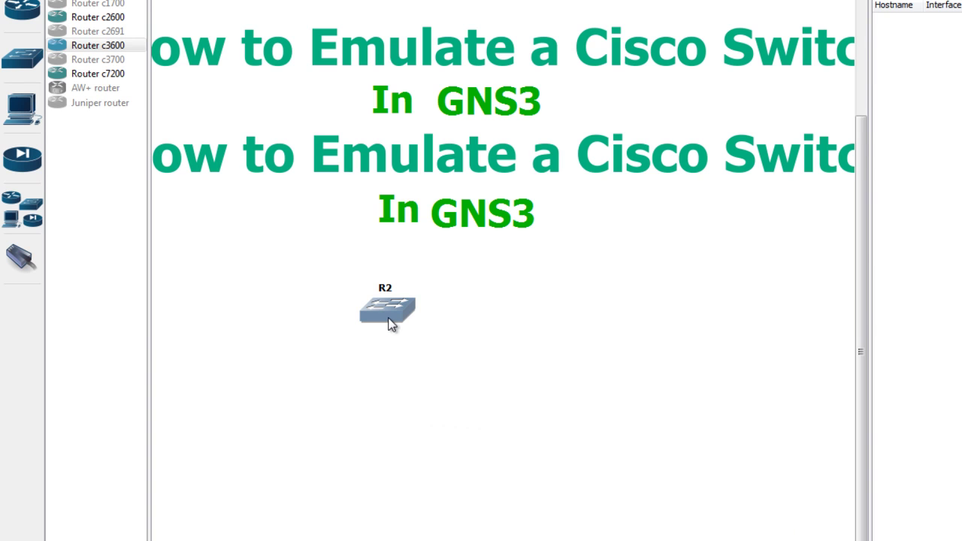
Step: Change the hostname of device R2 to SW2
{"action": "right_click", "coordinate": [390, 323]}
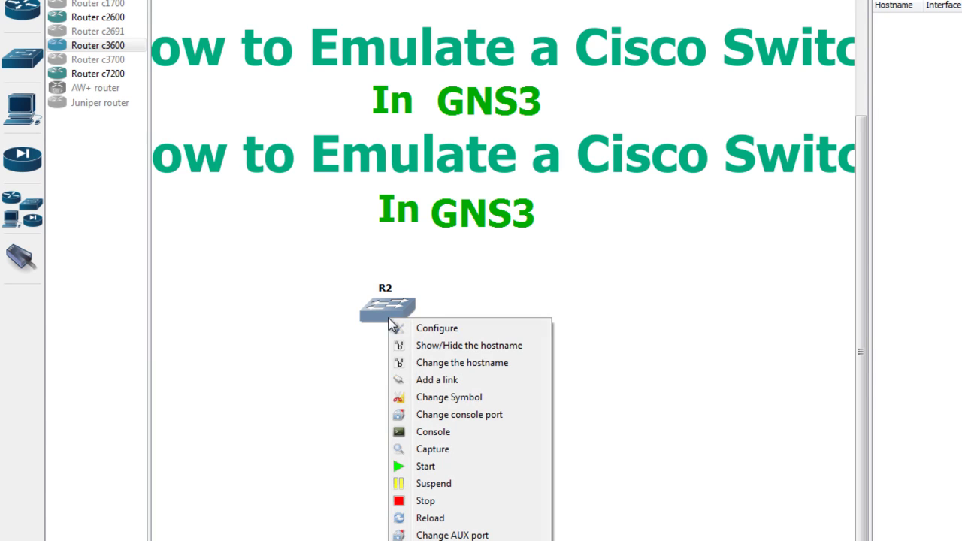
{"action": "left_click", "coordinate": [445, 362]}
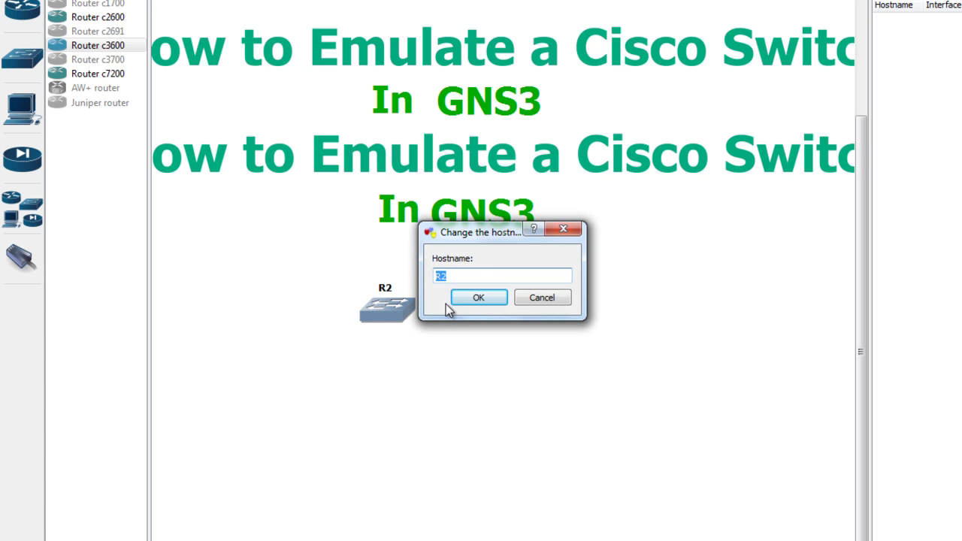
{"action": "key", "text": "BackSpace"}
{"action": "type", "text": "SW2"}
{"action": "left_click", "coordinate": [478, 298]}
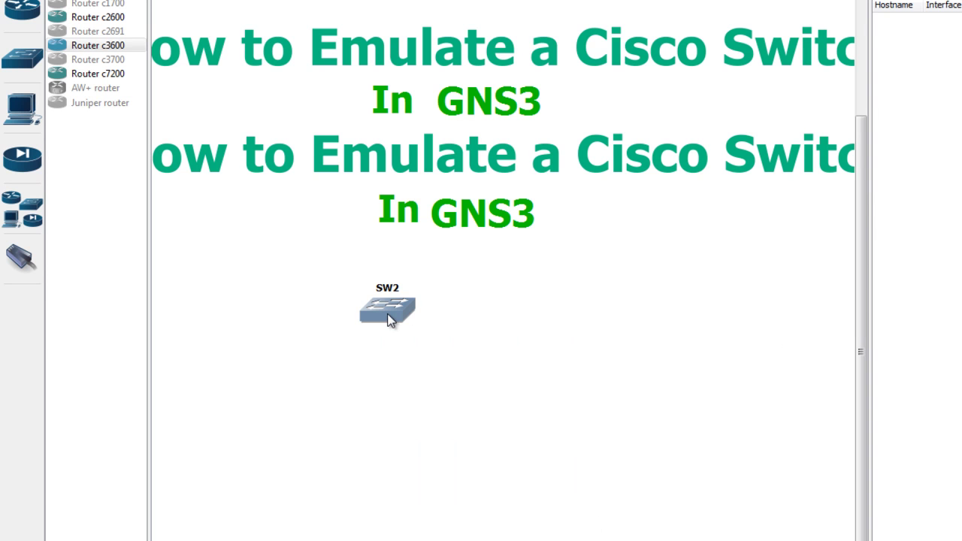
Step: Start SW2 and open its console
{"action": "right_click", "coordinate": [389, 320]}
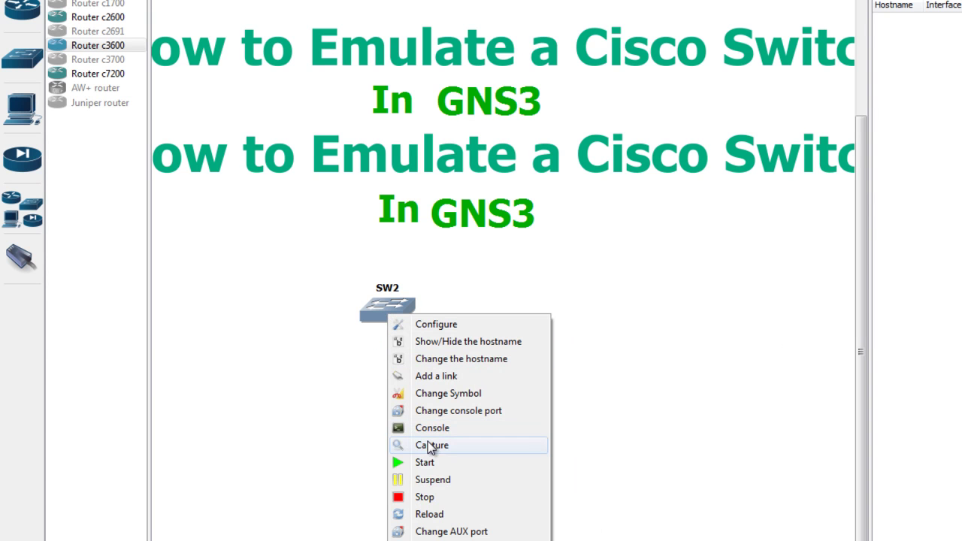
{"action": "left_click", "coordinate": [425, 463]}
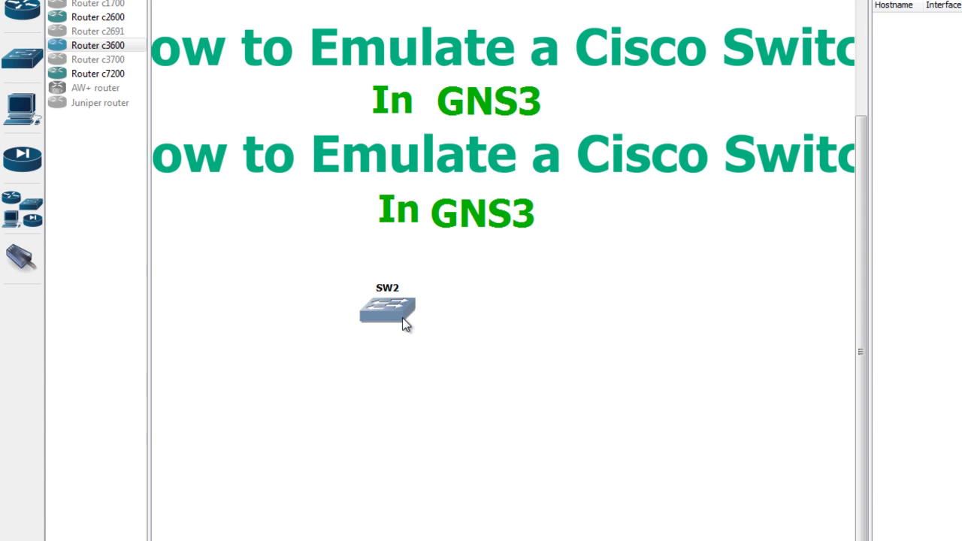
{"action": "mouse_move", "coordinate": [401, 317]}
{"action": "right_click", "coordinate": [398, 308]}
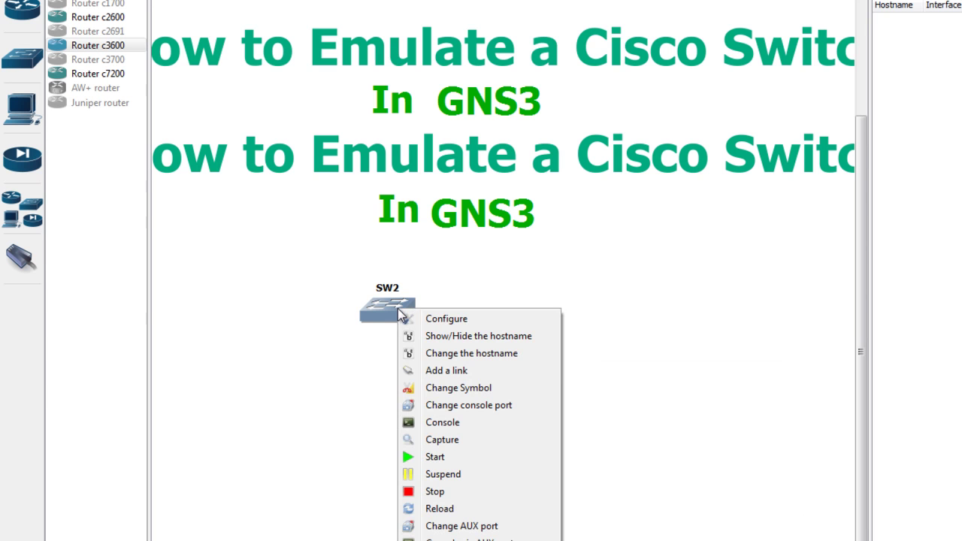
{"action": "left_click", "coordinate": [456, 427]}
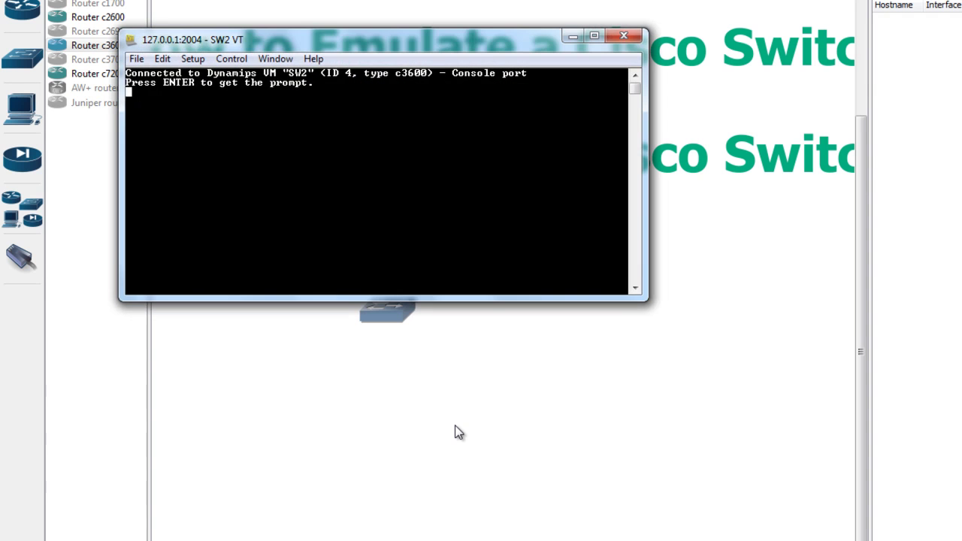
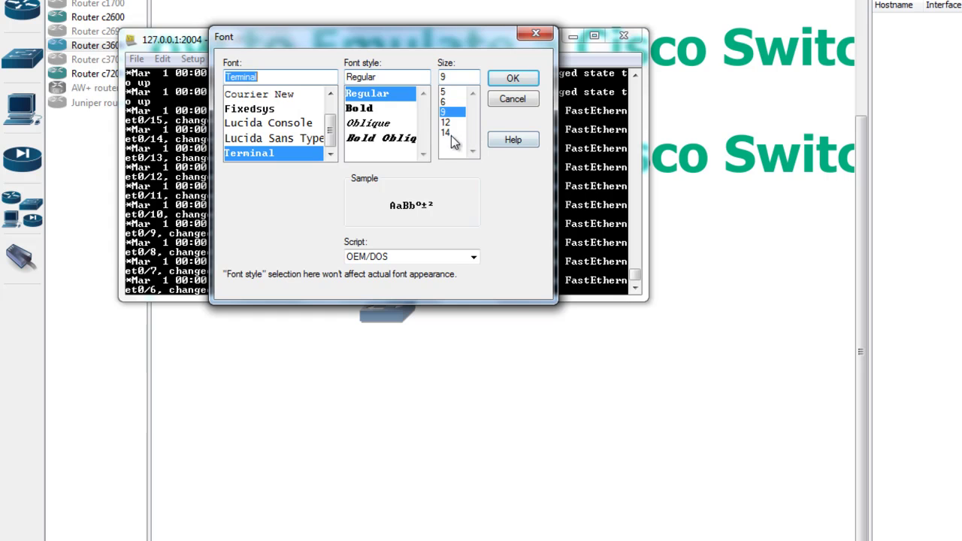
Step: Enlarge the console's font, and enter SW2's global configuration mode with conf t
{"action": "left_click", "coordinate": [513, 79]}
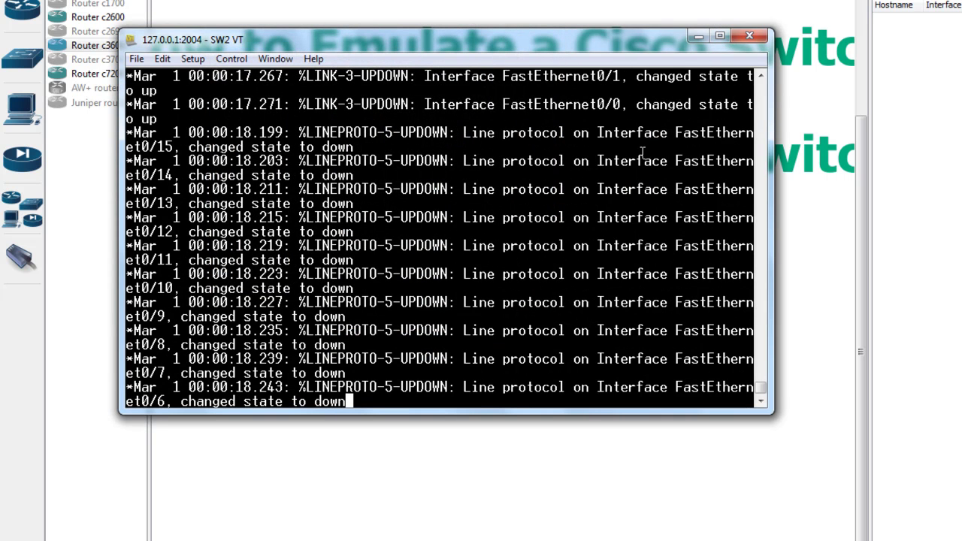
{"action": "key", "text": "Return"}
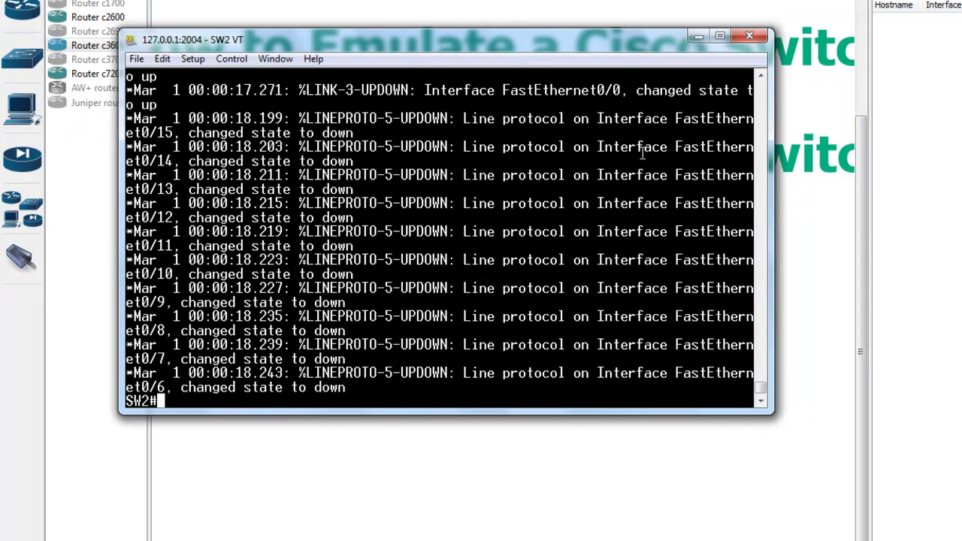
{"action": "type", "text": "conf t"}
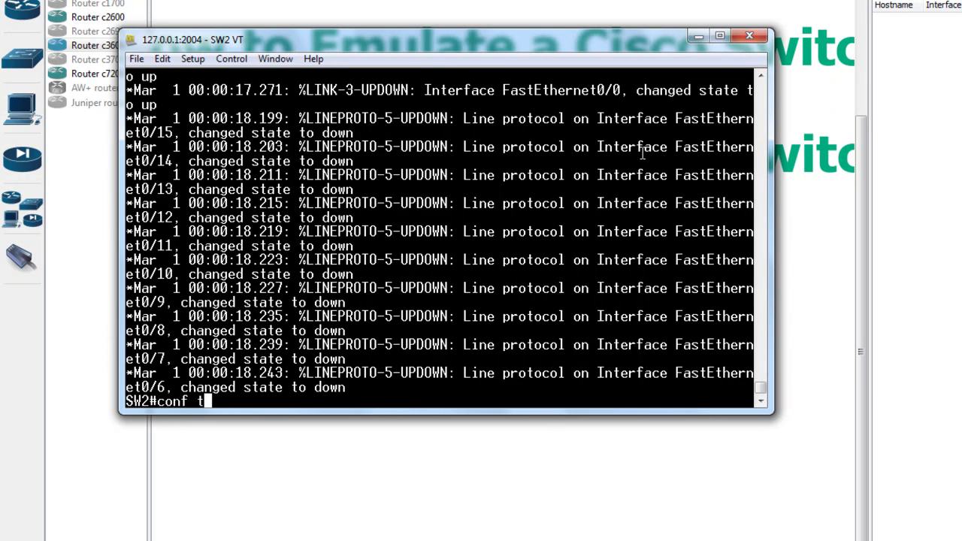
{"action": "key", "text": "Return"}
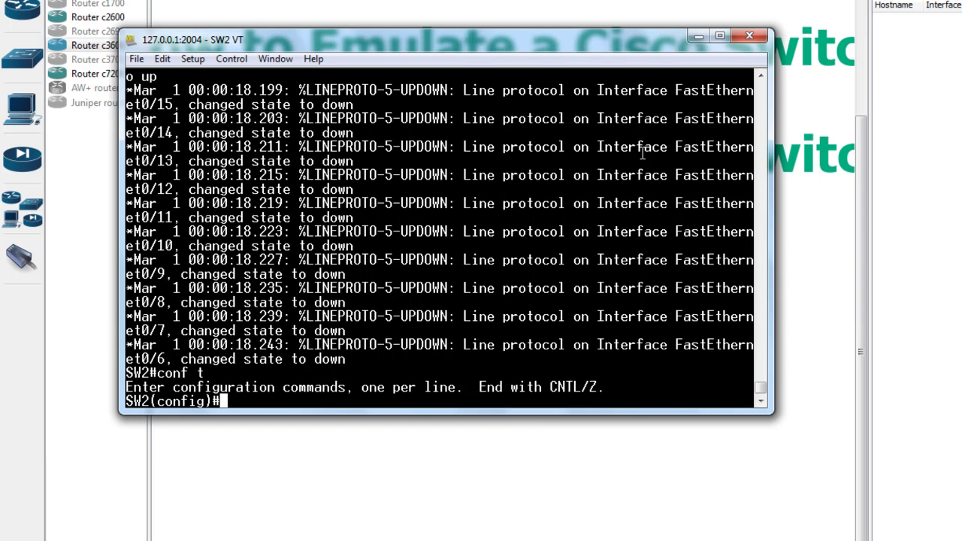
Step: Enter range configuration with interface range fastEthernet 0/0 - 6, consulting the command help for interface types and for the range syntax after 0/0
{"action": "type", "text": "inte"}
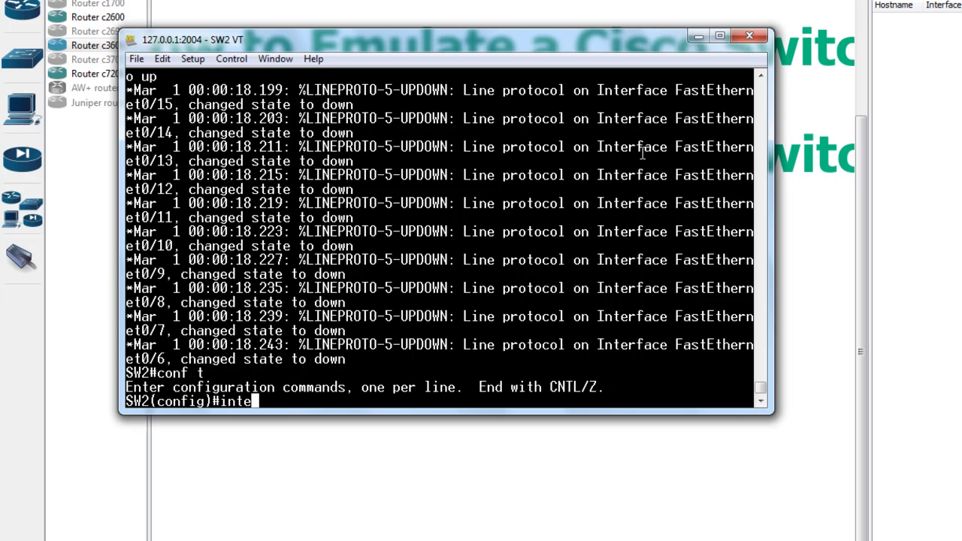
{"action": "type", "text": "rface "}
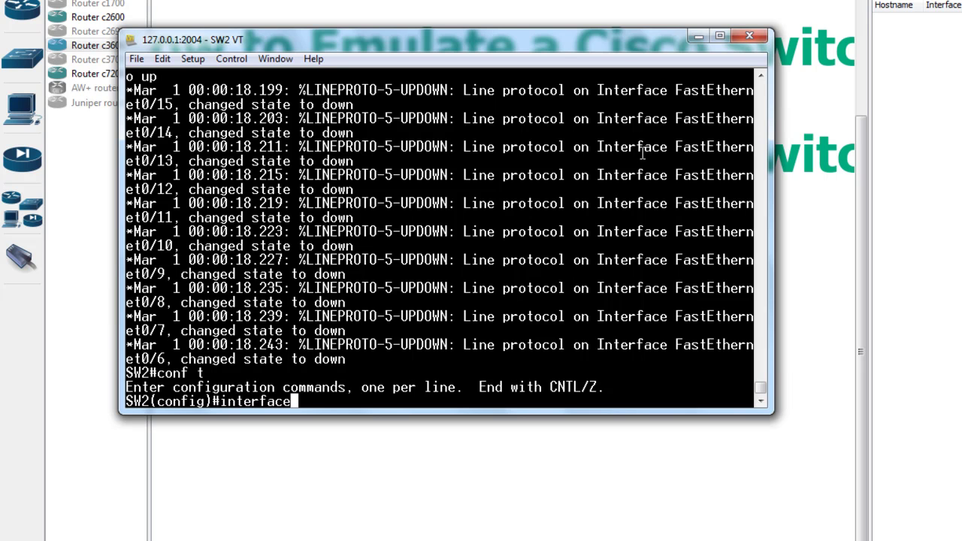
{"action": "type", "text": "range "}
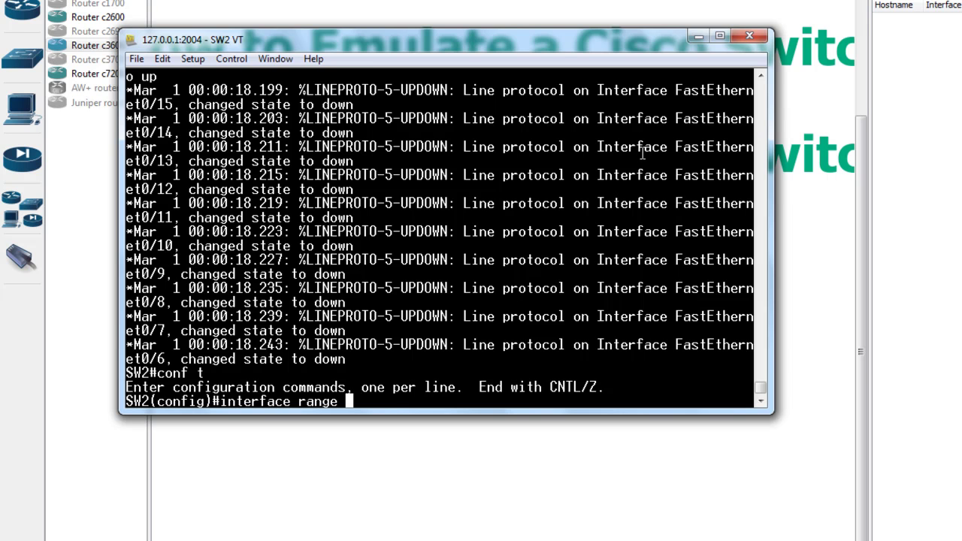
{"action": "type", "text": "?"}
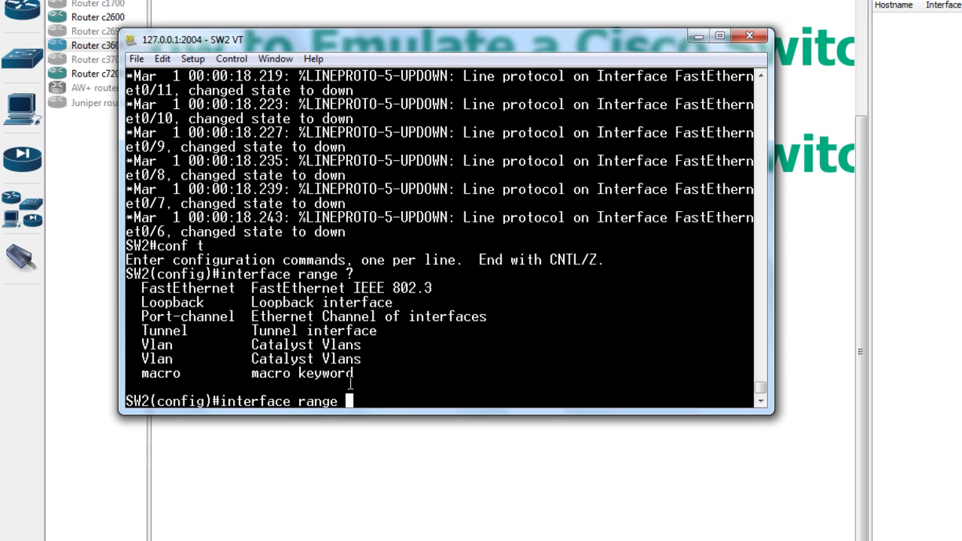
{"action": "type", "text": "fas"}
{"action": "key", "text": "Tab"}
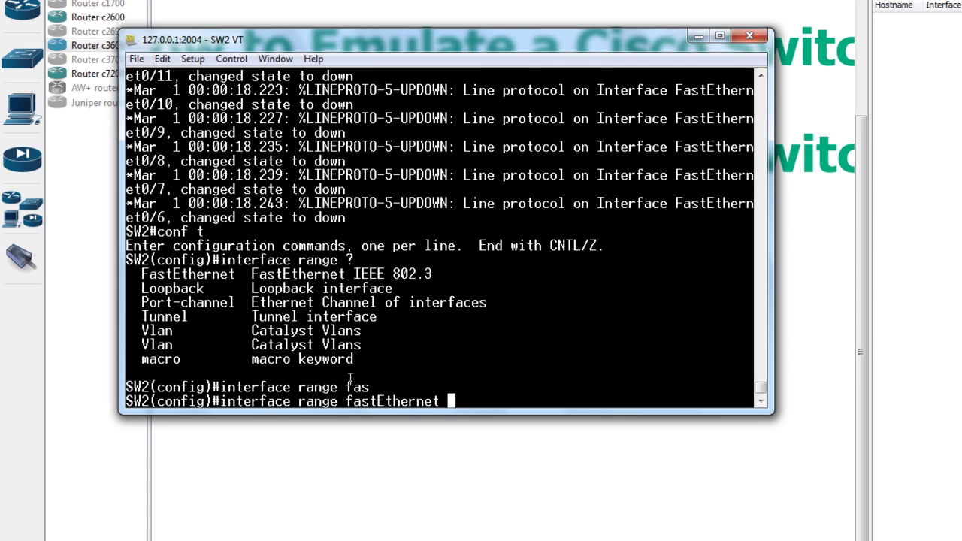
{"action": "type", "text": "0/0 ?"}
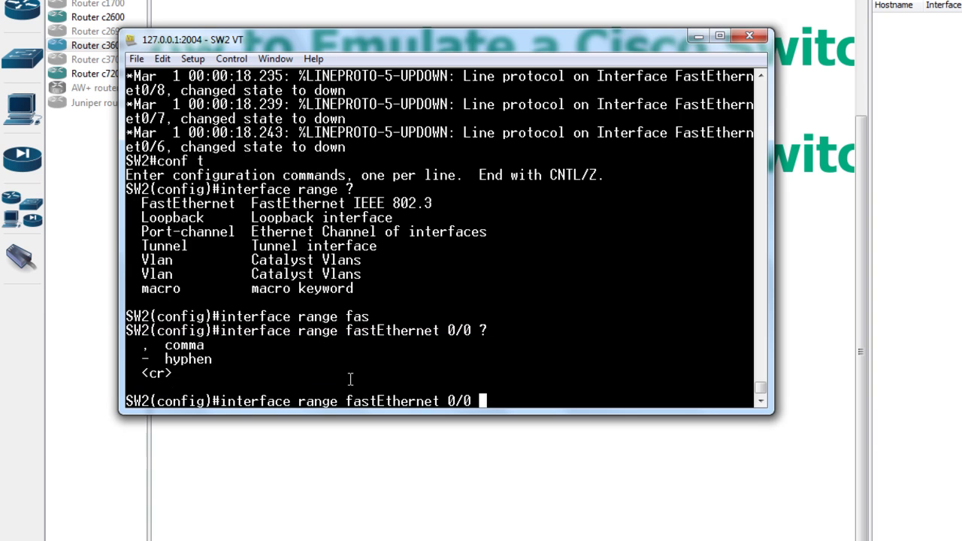
{"action": "type", "text": "-"}
{"action": "type", "text": "6"}
{"action": "key", "text": "Return"}
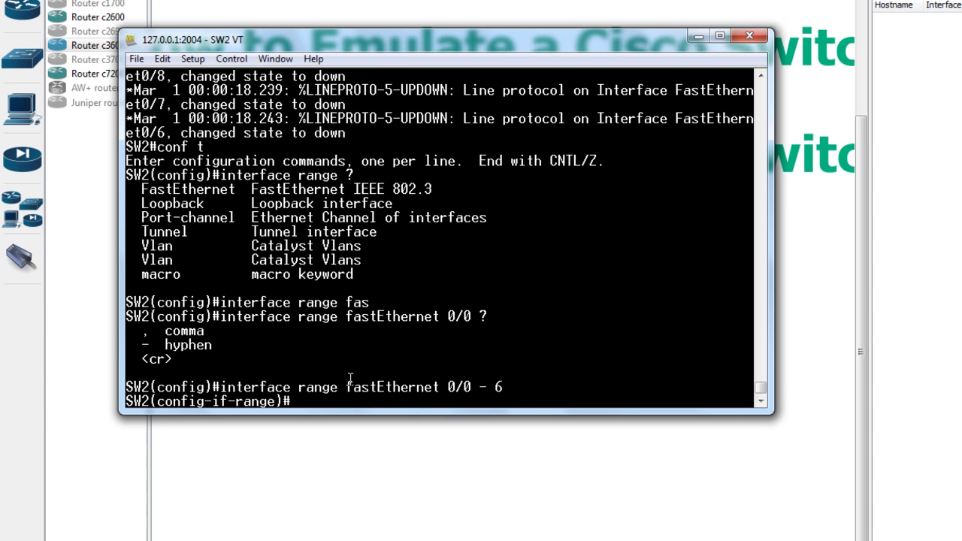
Step: Apply switchport to the selected FastEthernet range and return to privileged EXEC mode
{"action": "type", "text": "switchport"}
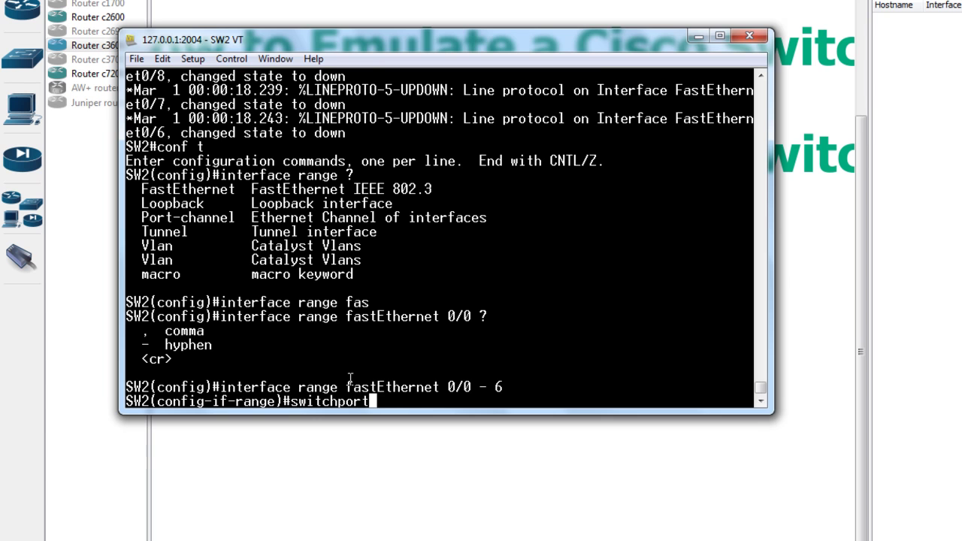
{"action": "key", "text": "Return"}
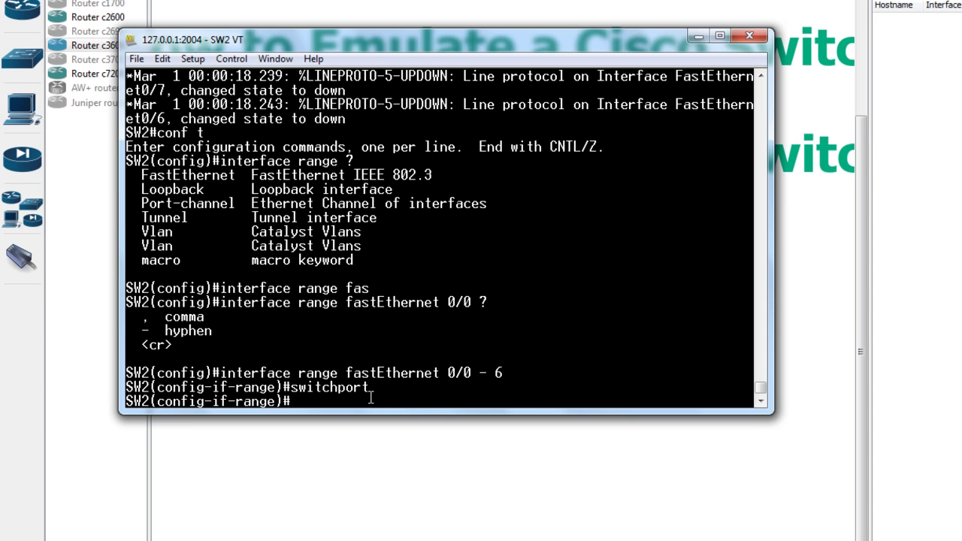
{"action": "key", "text": "ctrl+z"}
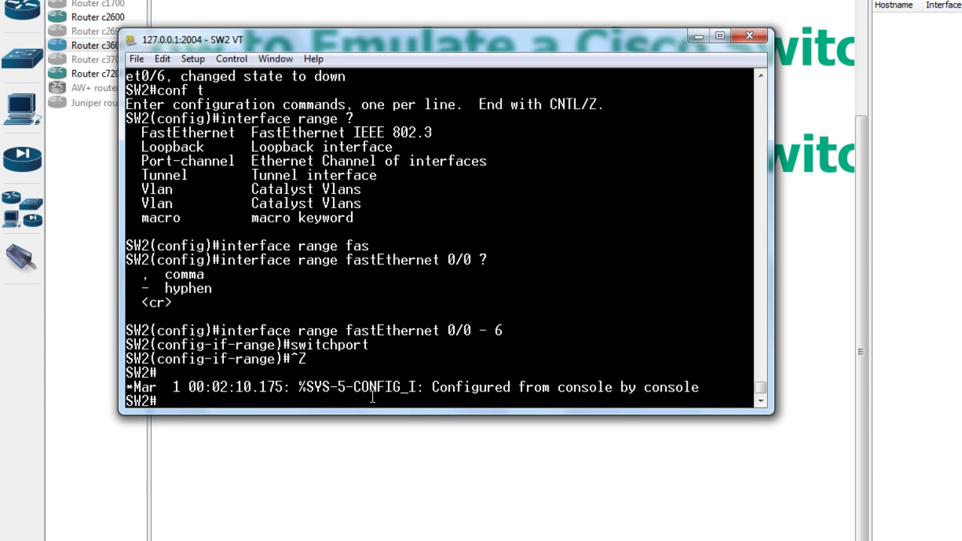
Step: Display the port list with show interfaces status and highlight the Fa0/0 port name
{"action": "type", "text": "show interfaces"}
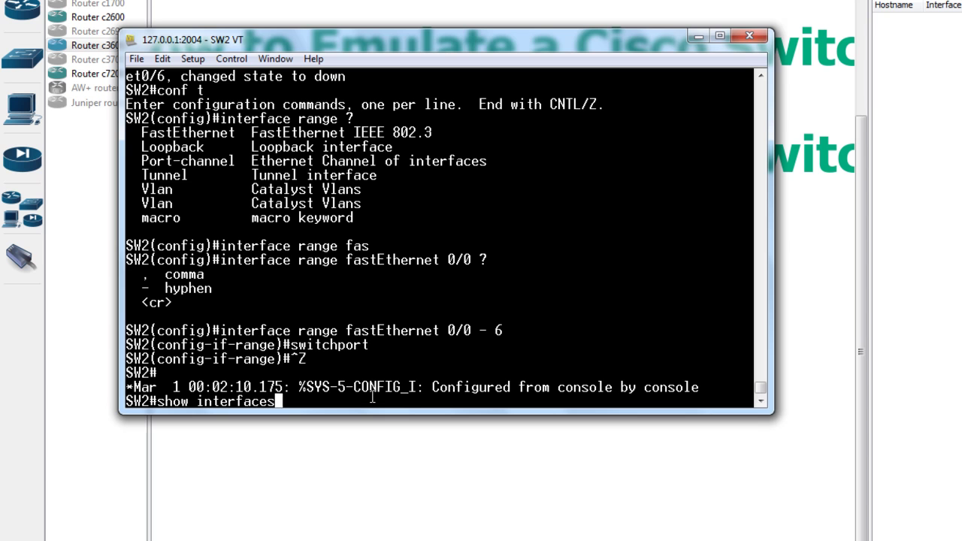
{"action": "type", "text": " status"}
{"action": "key", "text": "Return"}
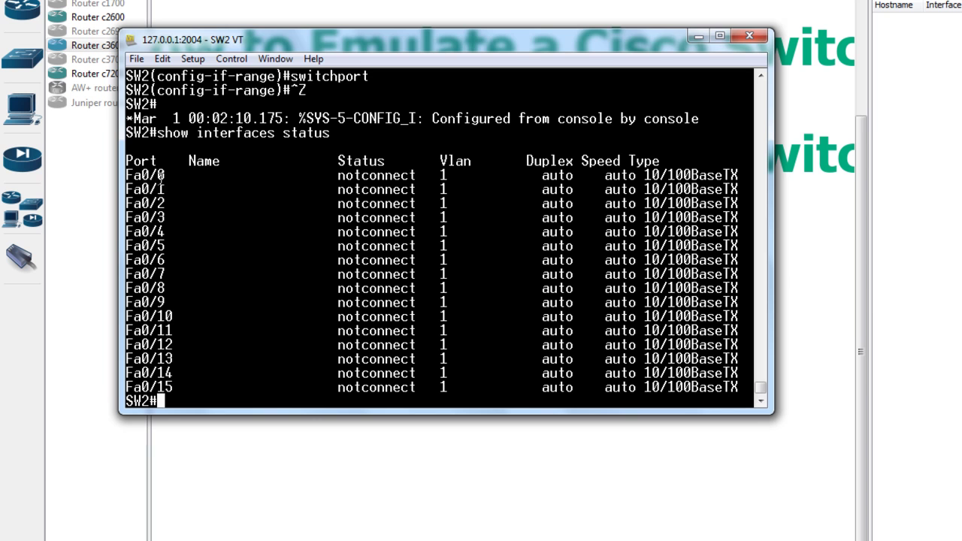
{"action": "left_click_drag", "start_coordinate": [126, 175], "coordinate": [174, 177]}
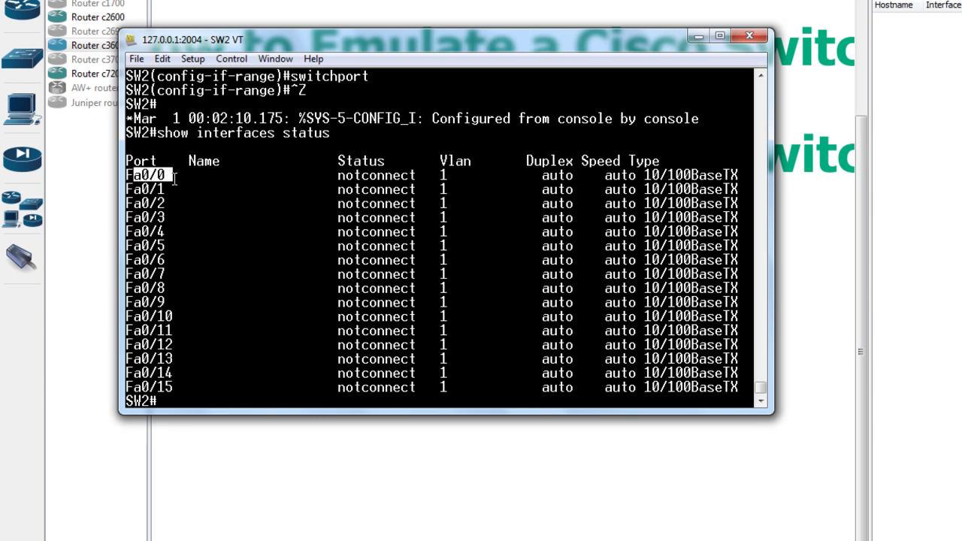
Step: Enter global configuration mode with conf t and open interface configuration for f0/0
{"action": "type", "text": "conf t"}
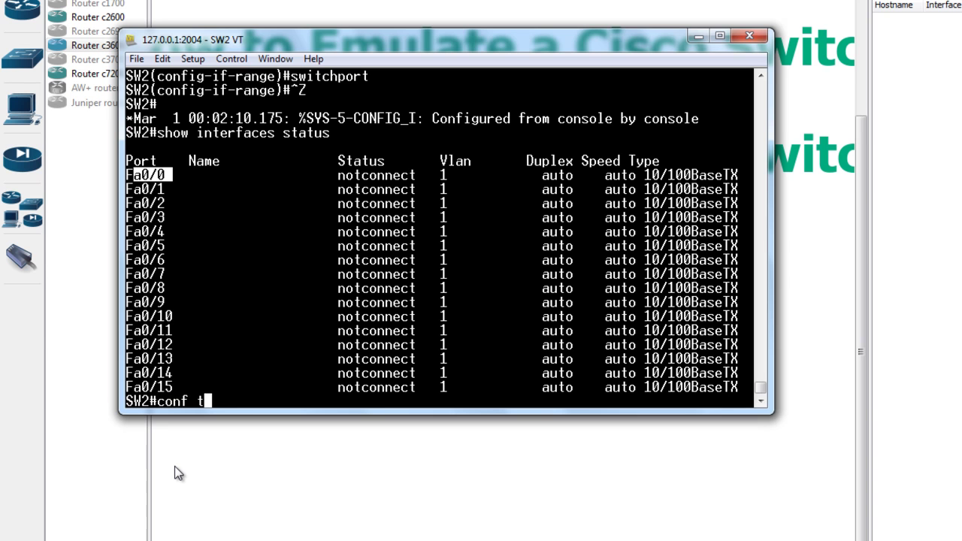
{"action": "key", "text": "Return"}
{"action": "type", "text": "inter f0/9"}
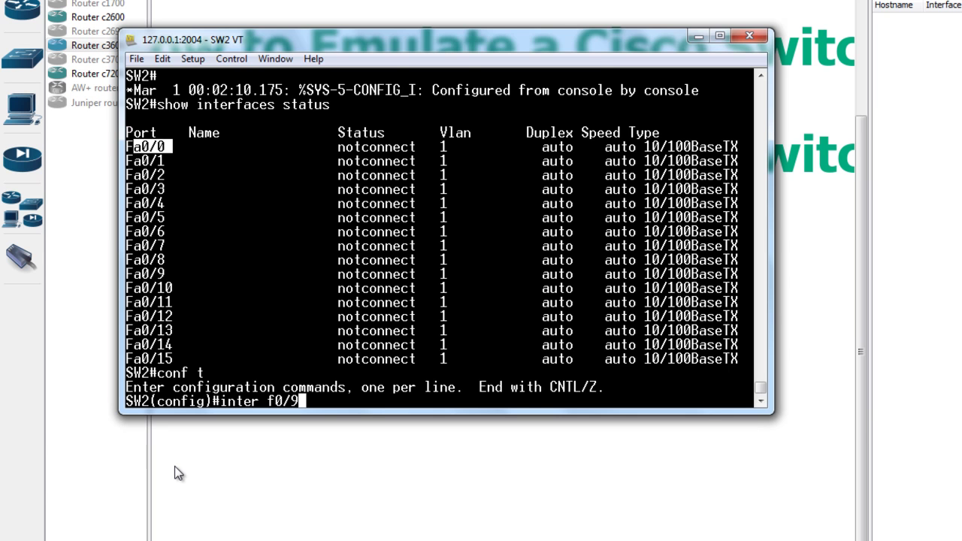
{"action": "key", "text": "Return"}
{"action": "type", "text": "0"}
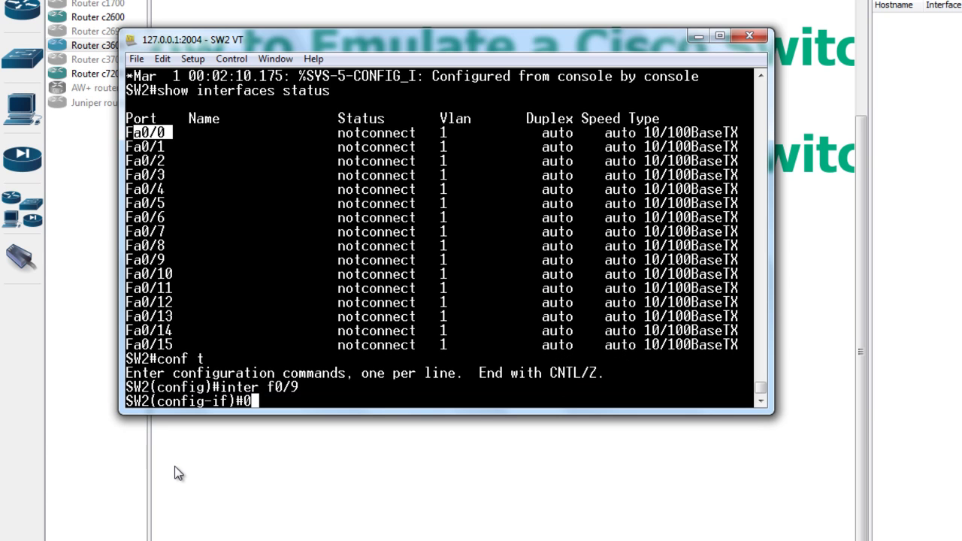
{"action": "key", "text": "BackSpace"}
{"action": "key", "text": "Up"}
{"action": "key", "text": "BackSpace"}
{"action": "type", "text": "0/0"}
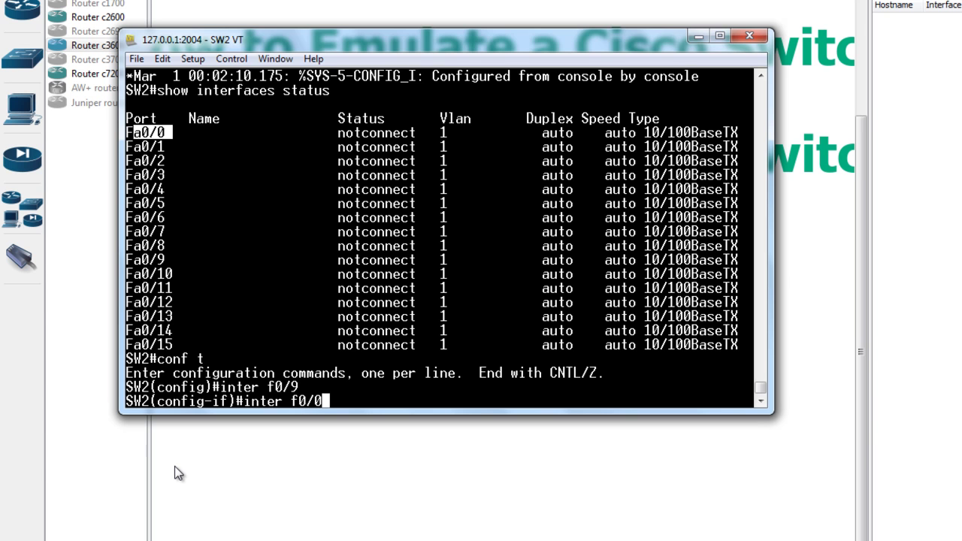
{"action": "key", "text": "Return"}
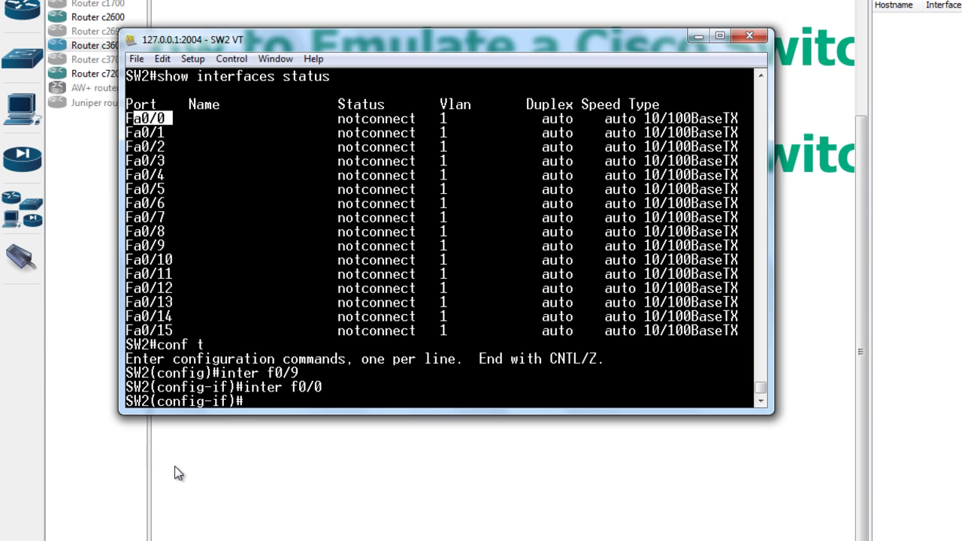
Step: Make interface f0/0 a routed port with no switchport, and leave configuration mode
{"action": "type", "text": "no switch"}
{"action": "key", "text": "Tab"}
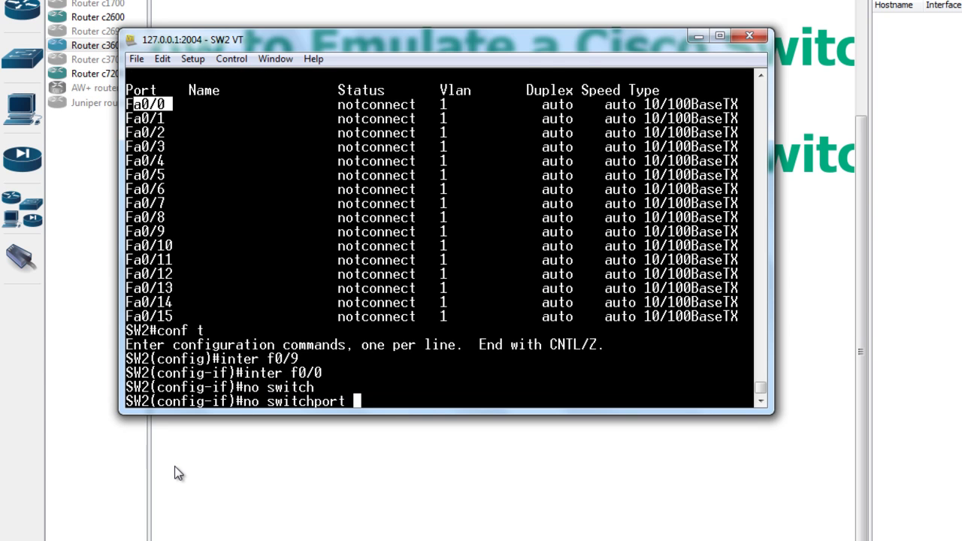
{"action": "key", "text": "Return"}
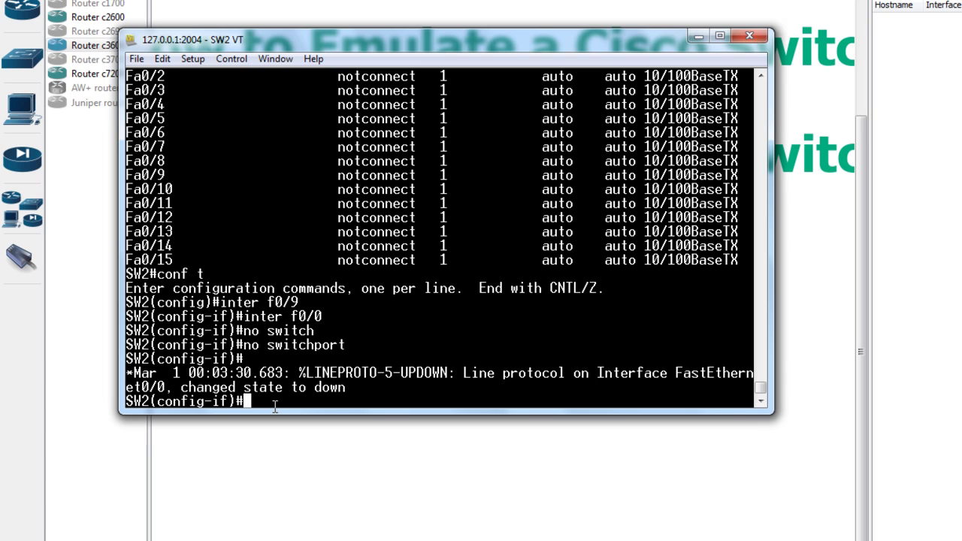
{"action": "key", "text": "ctrl+z"}
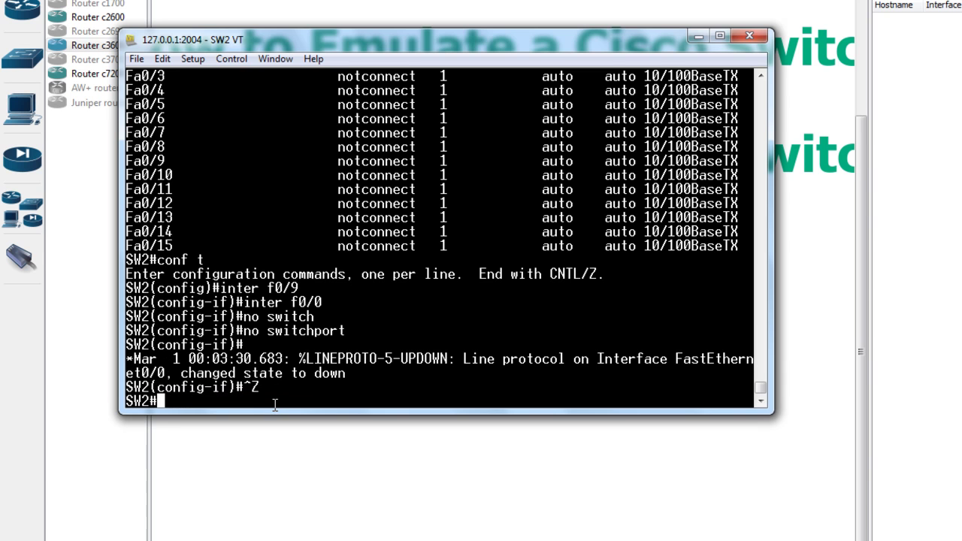
Step: Run show interfaces status again and highlight the Fa0/0 row to check its VLAN entry
{"action": "type", "text": "conf t"}
{"action": "key", "text": "Up"}
{"action": "key", "text": "Up"}
{"action": "key", "text": "Down"}
{"action": "key", "text": "Up"}
{"action": "key", "text": "Return"}
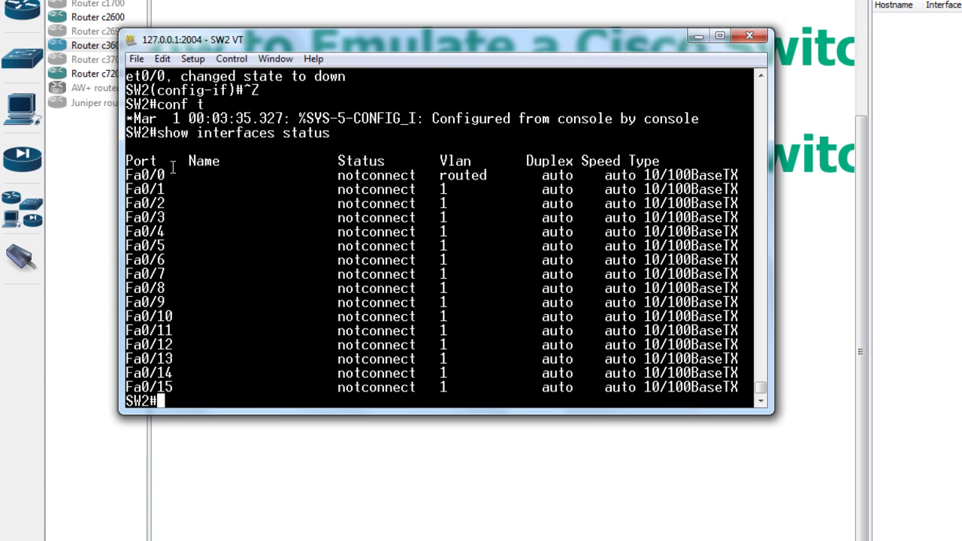
{"action": "left_click_drag", "start_coordinate": [126, 173], "coordinate": [619, 177]}
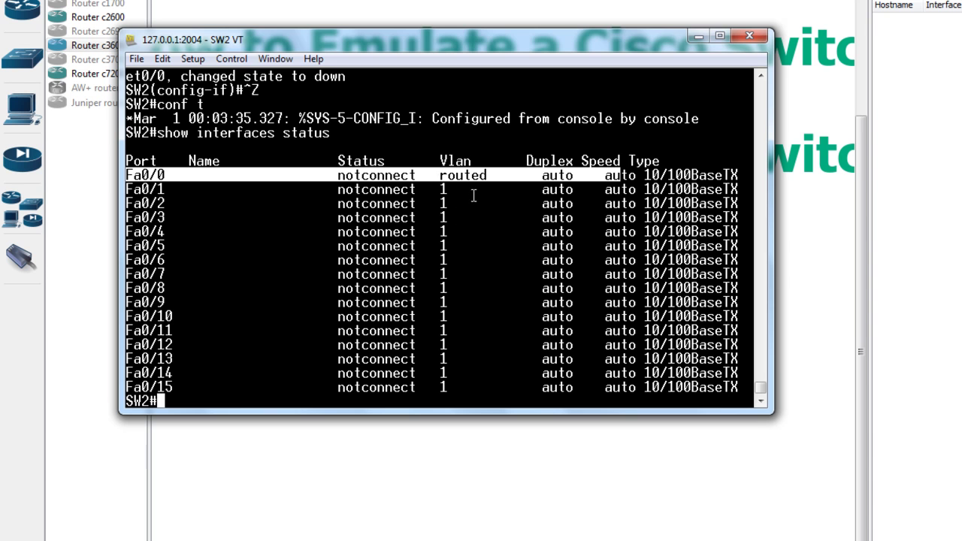
Step: Enter configuration for interface f0/0, make it a layer 2 port with switchport, and leave configuration mode
{"action": "key", "text": "Up"}
{"action": "key", "text": "Up"}
{"action": "key", "text": "Return"}
{"action": "key", "text": "Up"}
{"action": "key", "text": "Up"}
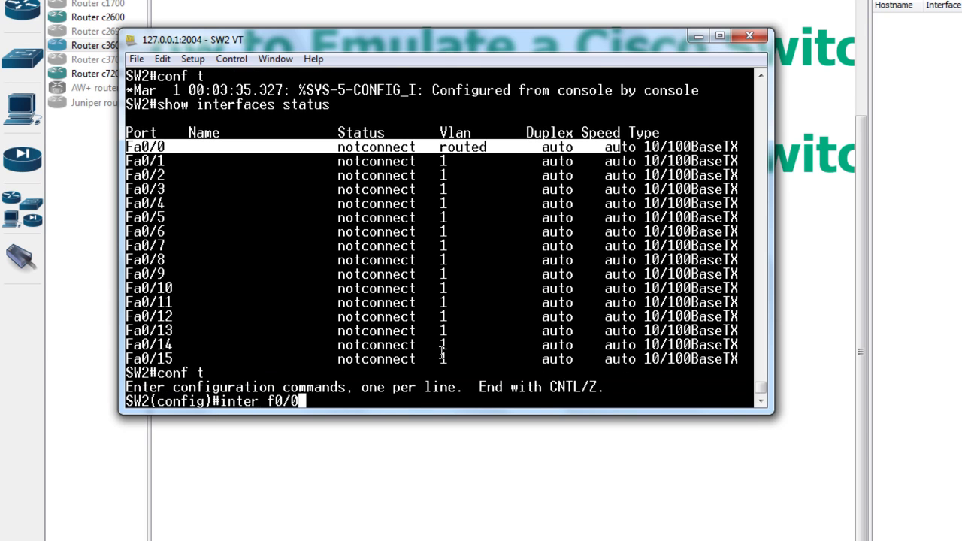
{"action": "key", "text": "Return"}
{"action": "type", "text": "swit"}
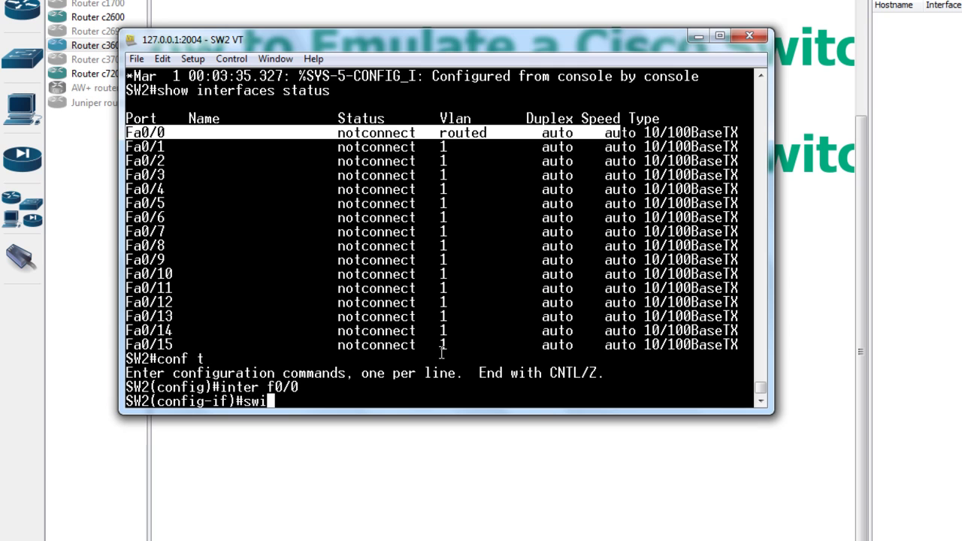
{"action": "key", "text": "Tab"}
{"action": "key", "text": "Return"}
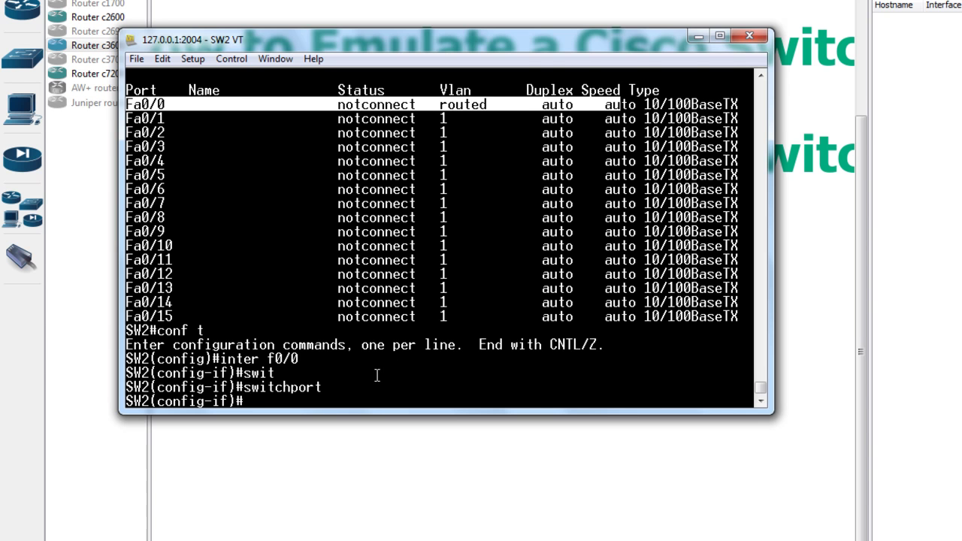
{"action": "key", "text": "ctrl+z"}
Step: Recheck all ports with show interfaces status, highlight rows Fa0/0 to Fa0/15, and move the console window down to uncover the workspace
{"action": "type", "text": "conf t"}
{"action": "key", "text": "Up"}
{"action": "key", "text": "Up"}
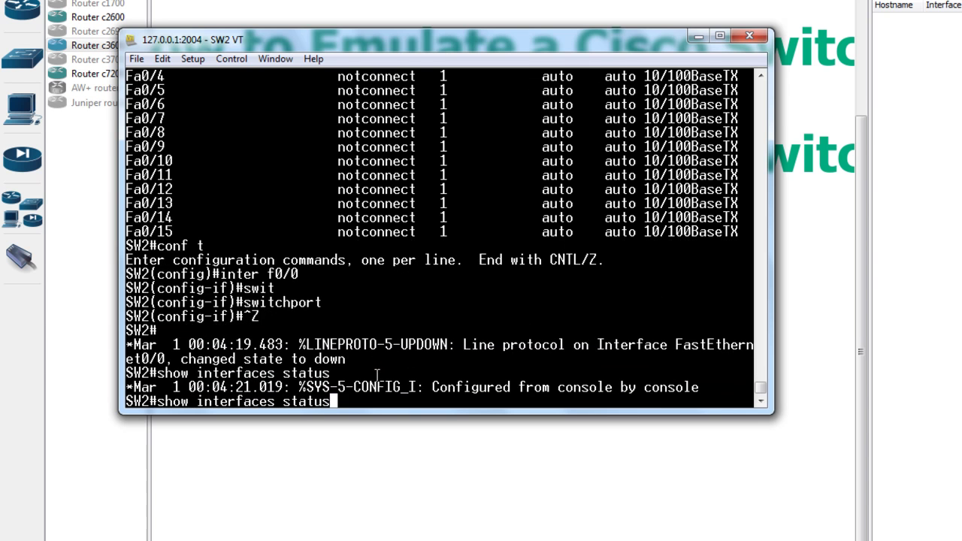
{"action": "key", "text": "Return"}
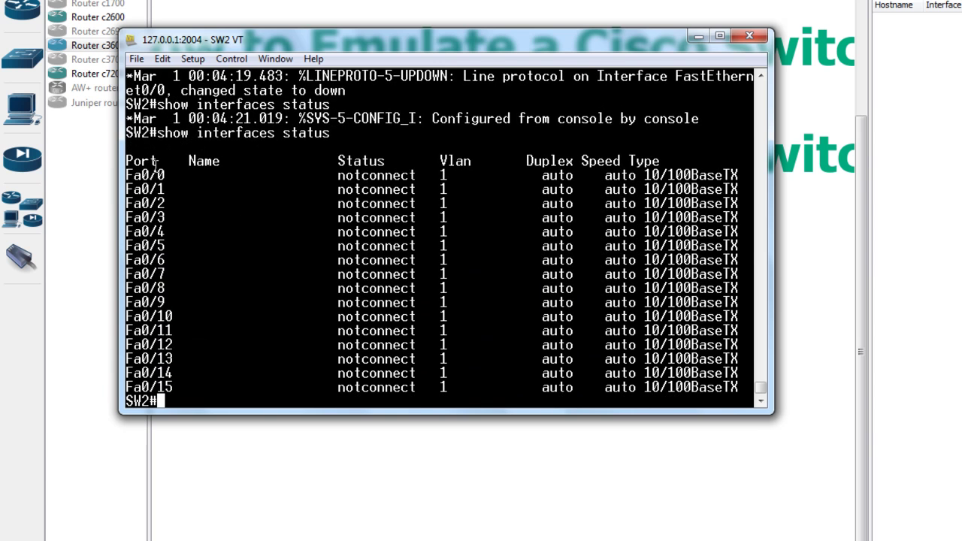
{"action": "left_click_drag", "start_coordinate": [126, 175], "coordinate": [484, 403]}
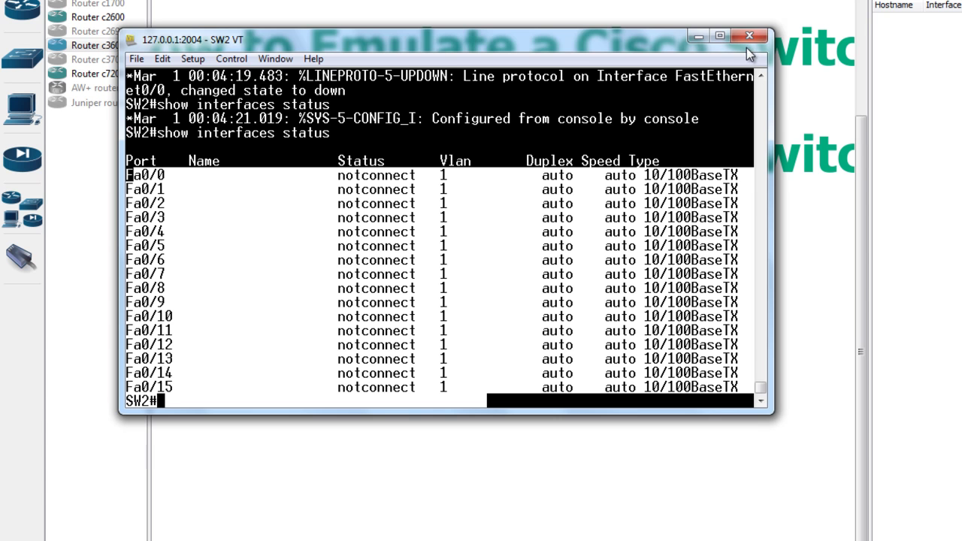
{"action": "left_click_drag", "start_coordinate": [678, 42], "coordinate": [696, 222]}
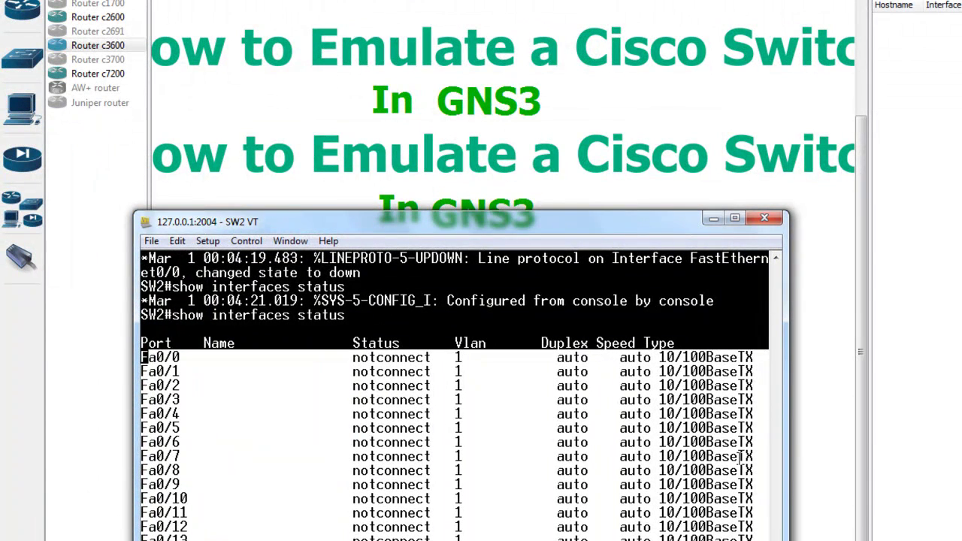